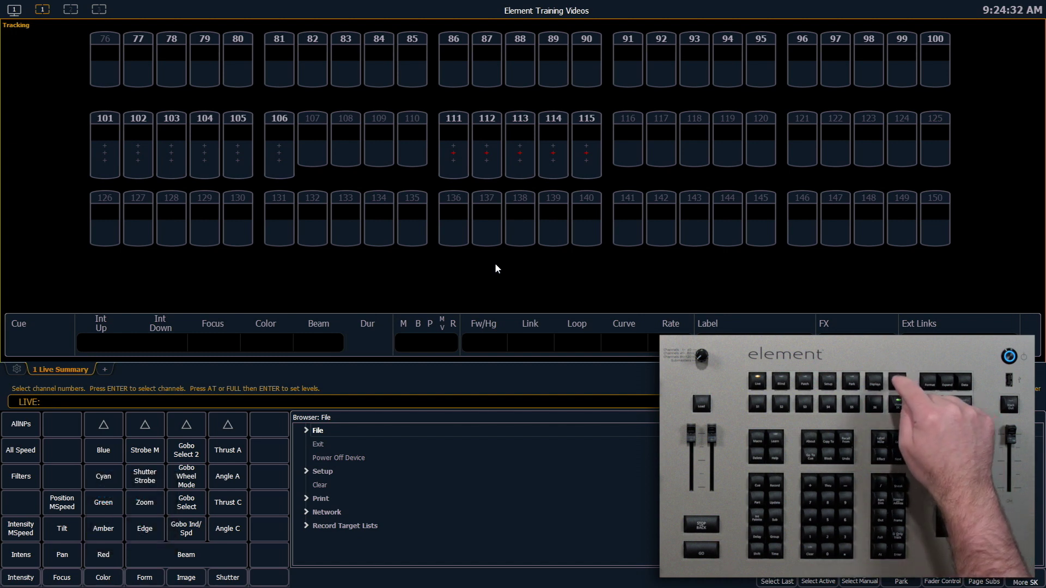
Close the file browser and select channel 111 to display its intensity, focus, color, image and shutter parameters
key(Home)
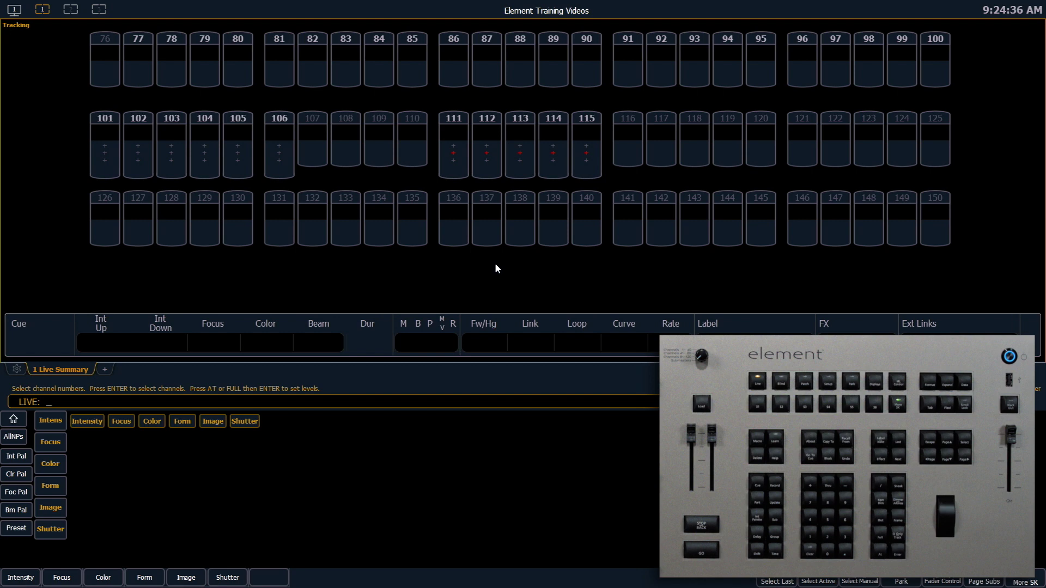
text(111)
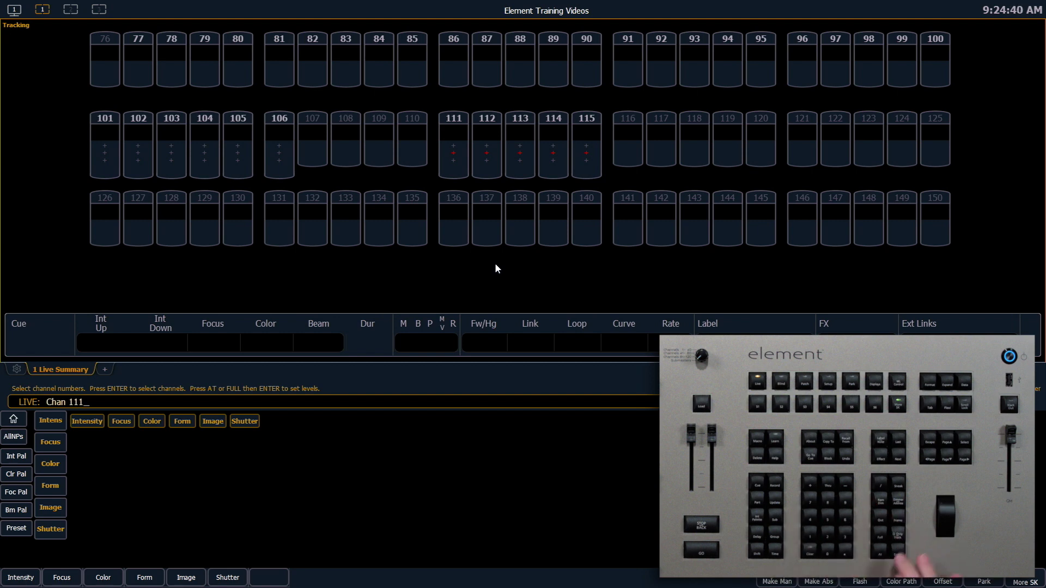
key(Return)
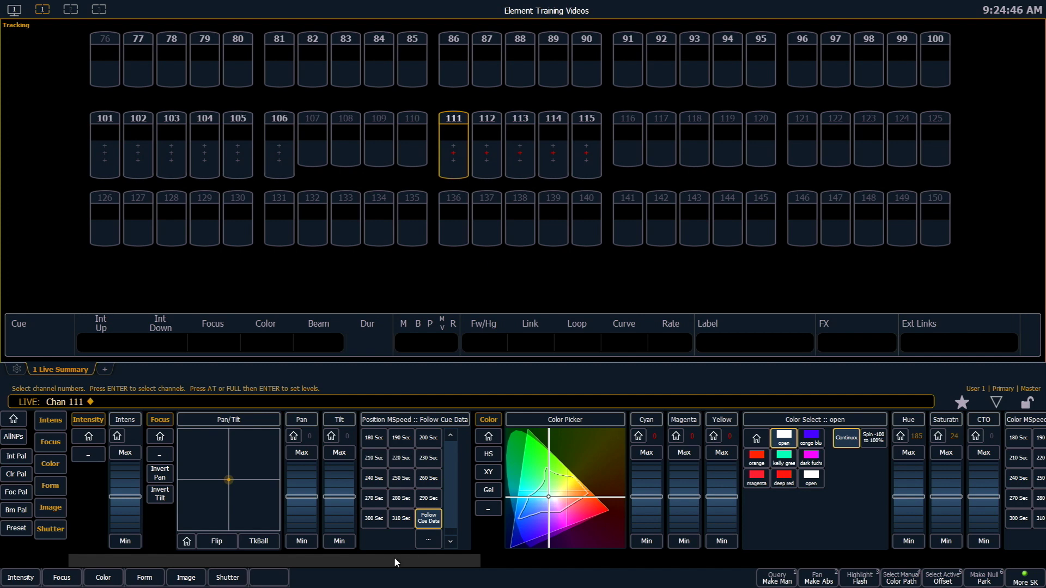
drag(394, 559, 325, 563)
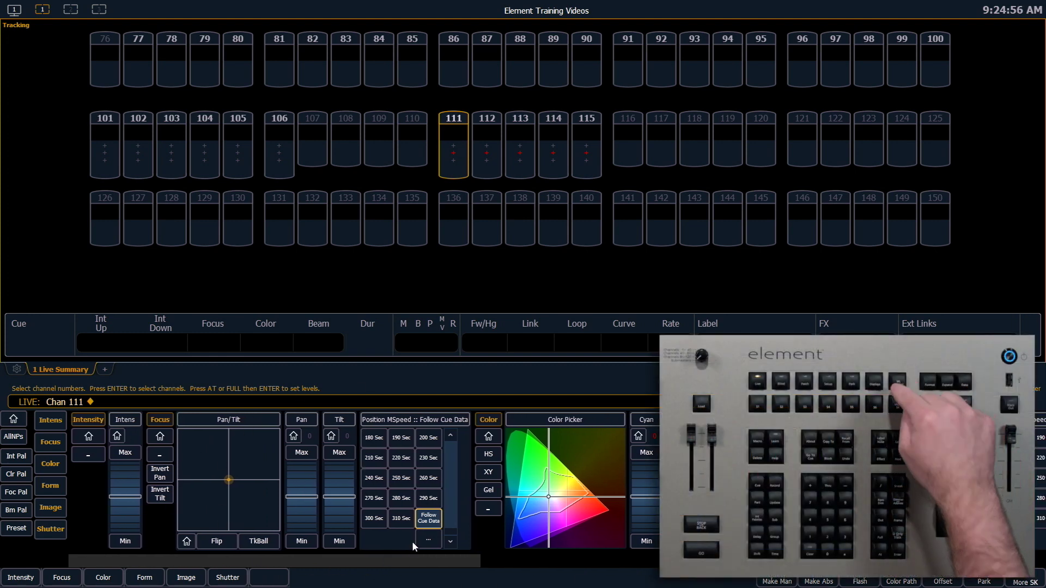
Hide the live parameter panel and add a new ML Controls tab for channel 111
key(alt+m)
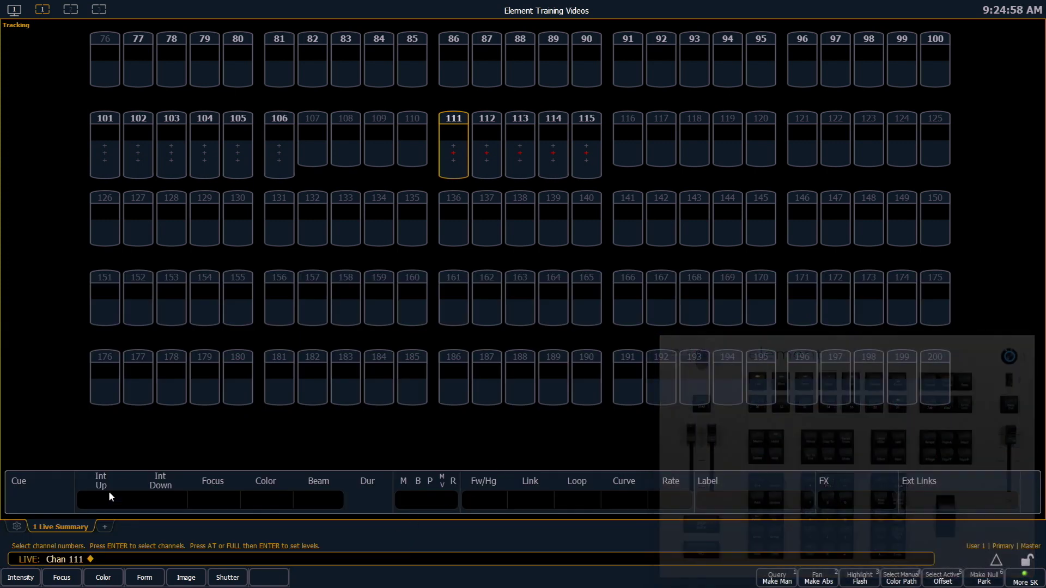
click(104, 527)
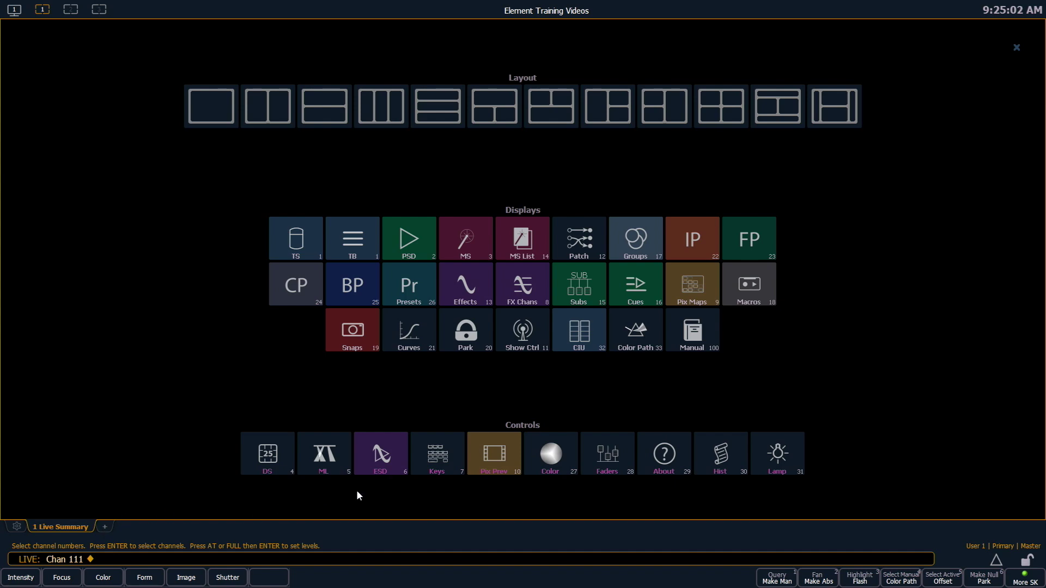
click(325, 455)
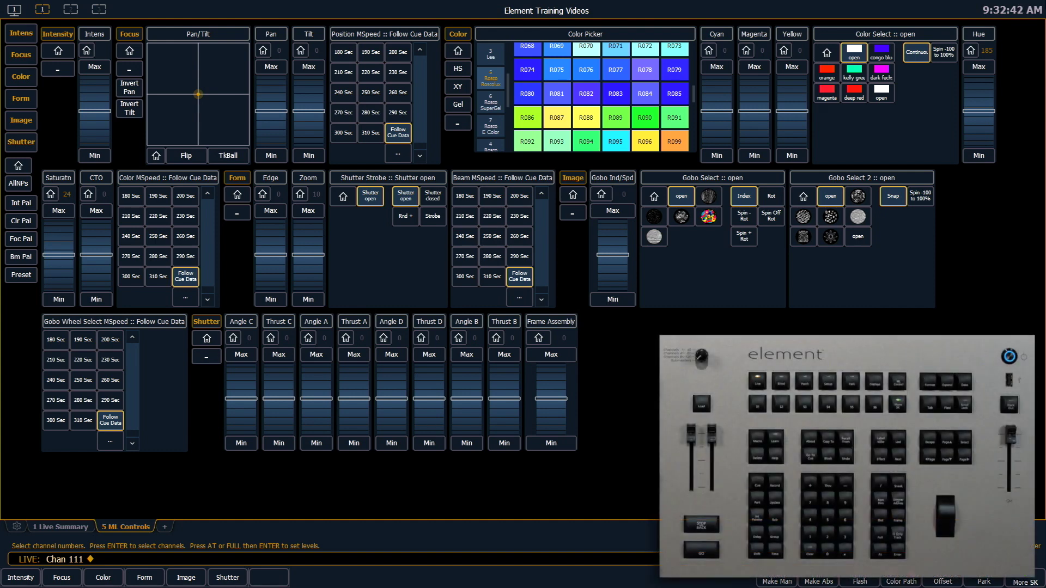
Select channel 1, then channel 21, to view their parameter controls
key(BackSpace)
key(BackSpace)
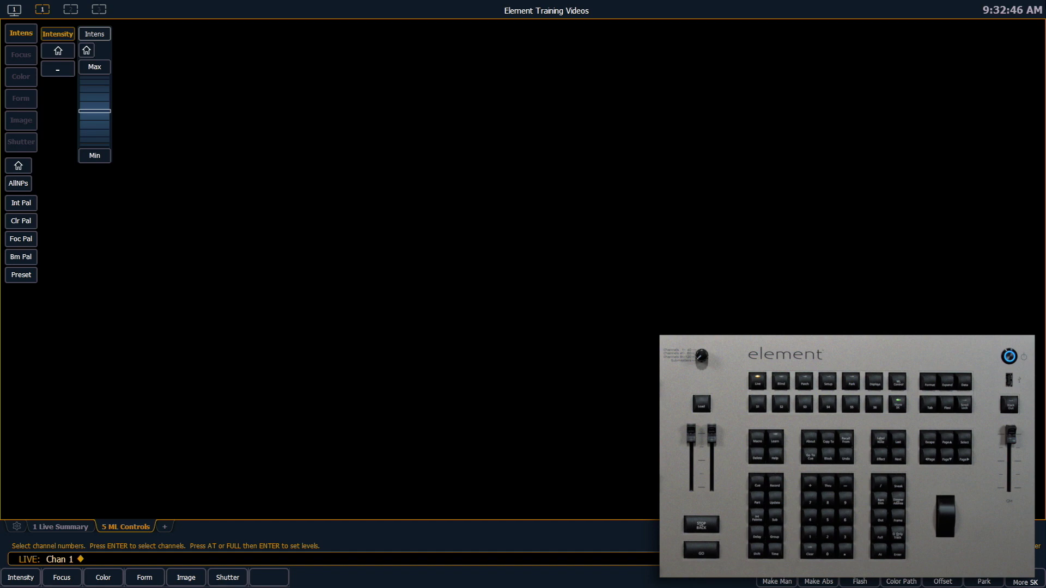
text(21)
key(Return)
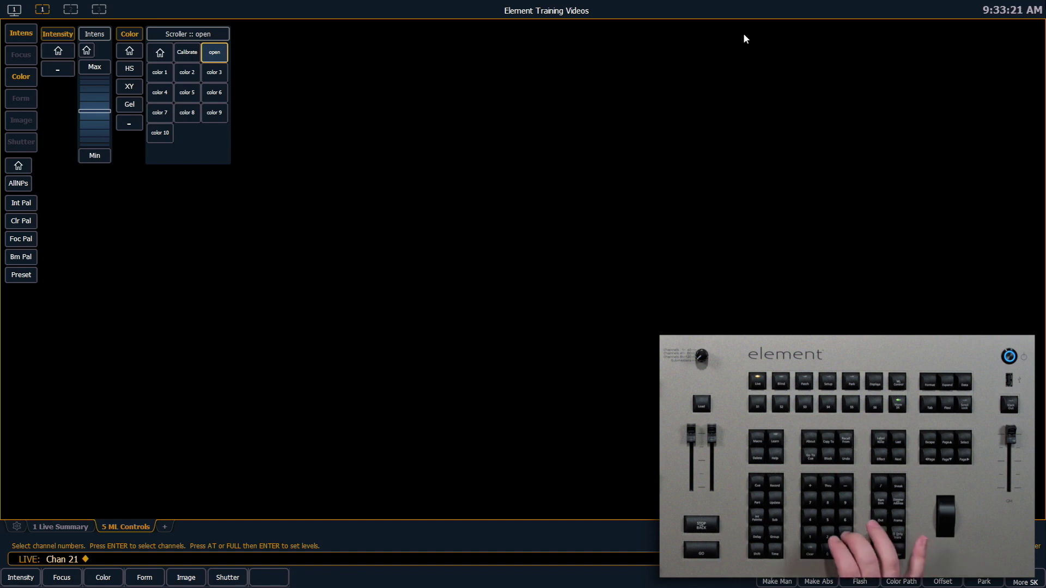
Select channel 31, then channel 51, to compare their parameter controls
key(3)
key(1)
key(Return)
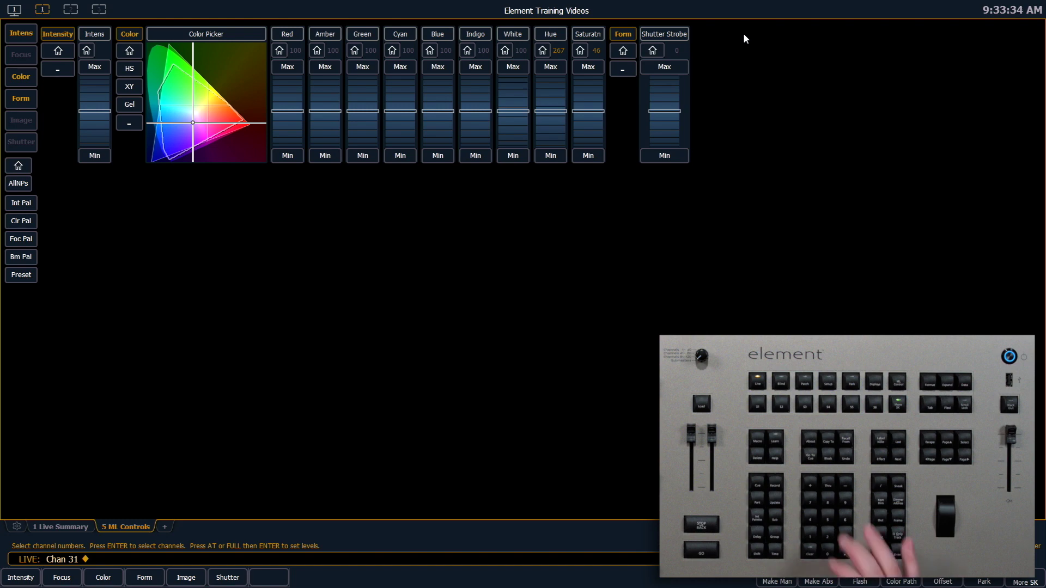
text(51)
key(Return)
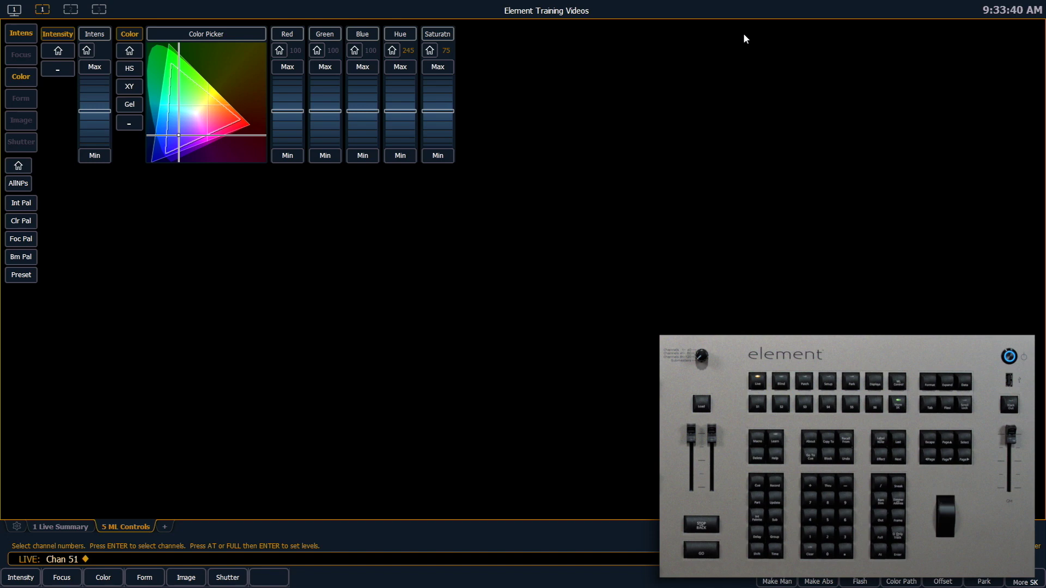
Reselect channel 111 and split the display with a second ML Controls view showing Image parameters
text(11)
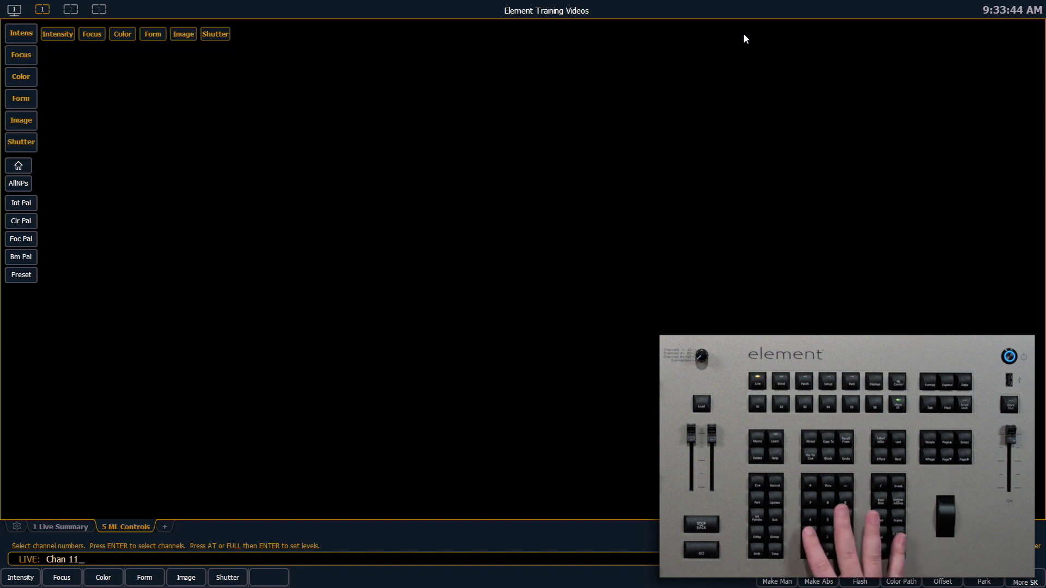
text(1)
key(Return)
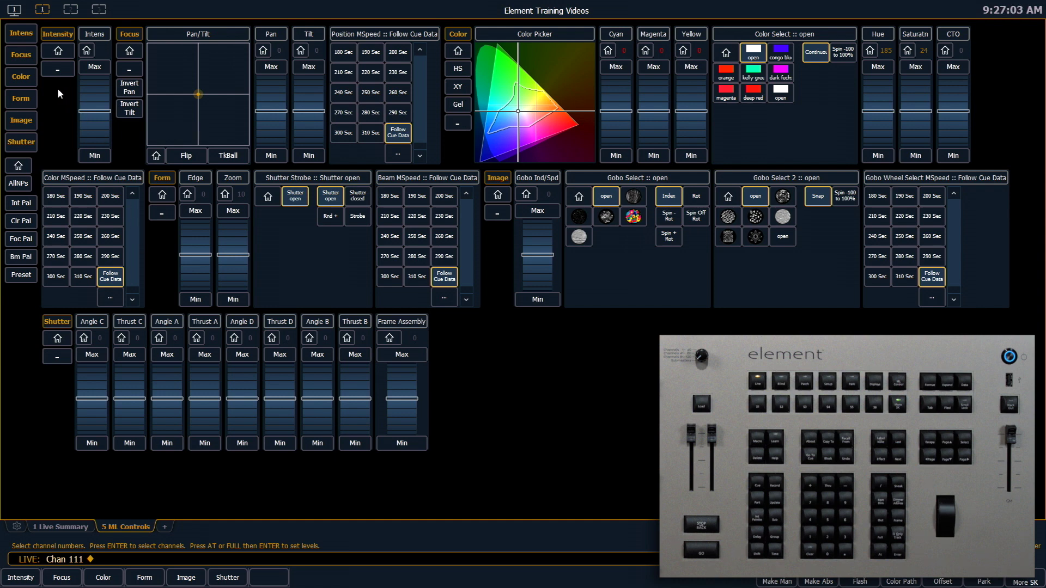
key(alt+z)
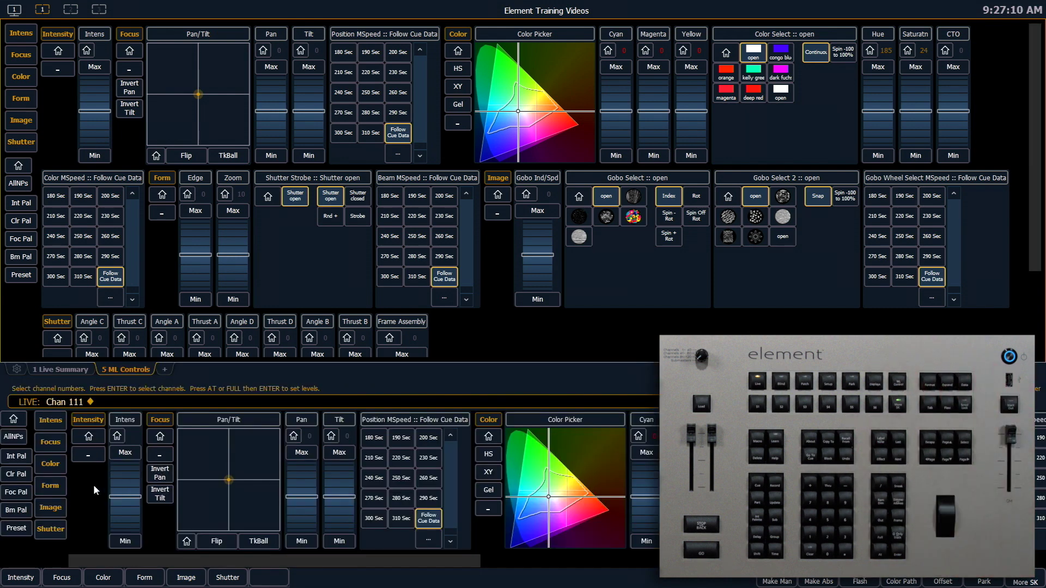
click(50, 508)
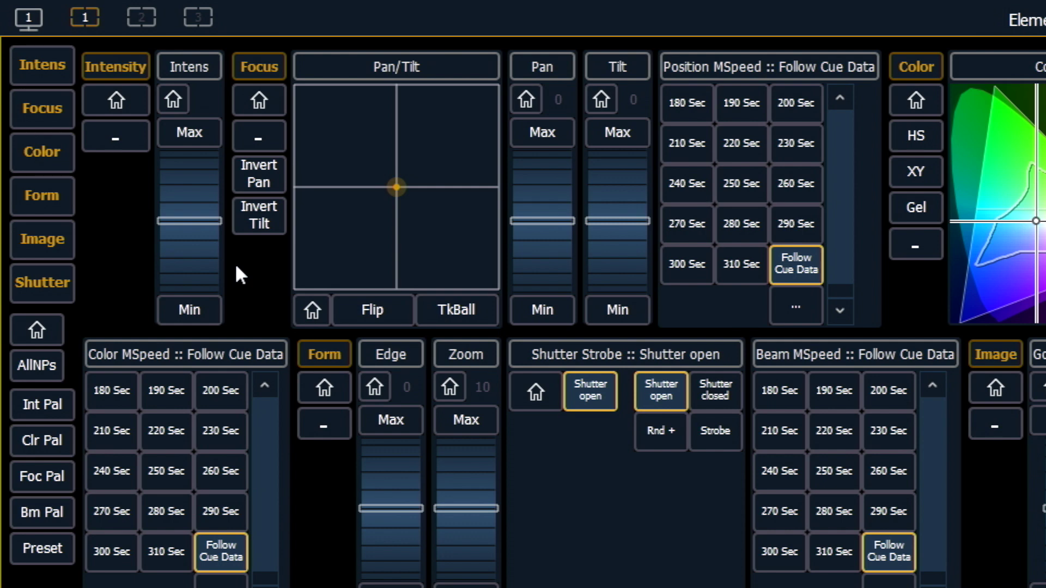
Return channel 111's intensity to 0 and aim it to roughly pan -131, tilt 82
mouse_move(200, 242)
mouse_down()
mouse_move(202, 196)
mouse_move(206, 257)
mouse_up()
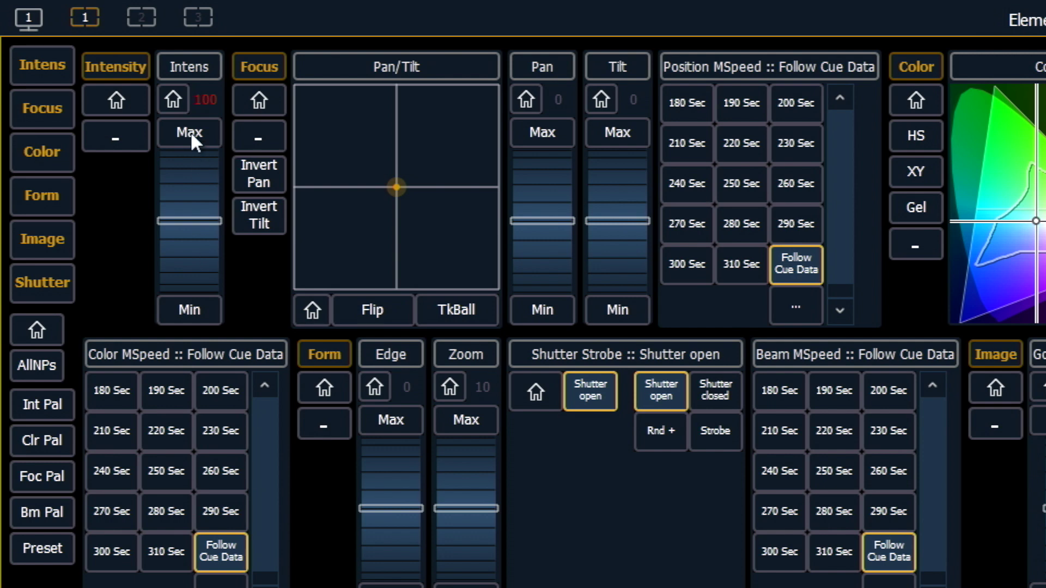
click(191, 311)
drag(399, 194, 343, 134)
drag(566, 215, 561, 245)
drag(617, 217, 626, 268)
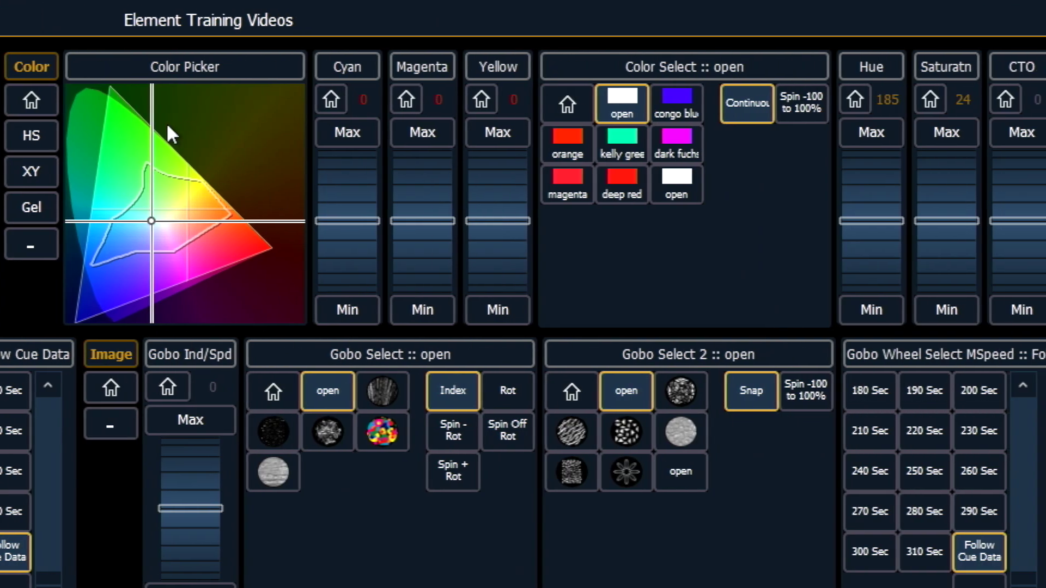
Apply Rosco Roscolux gel R082 to channel 111, then adjust cyan to 78 and magenta to 56
drag(207, 224, 141, 213)
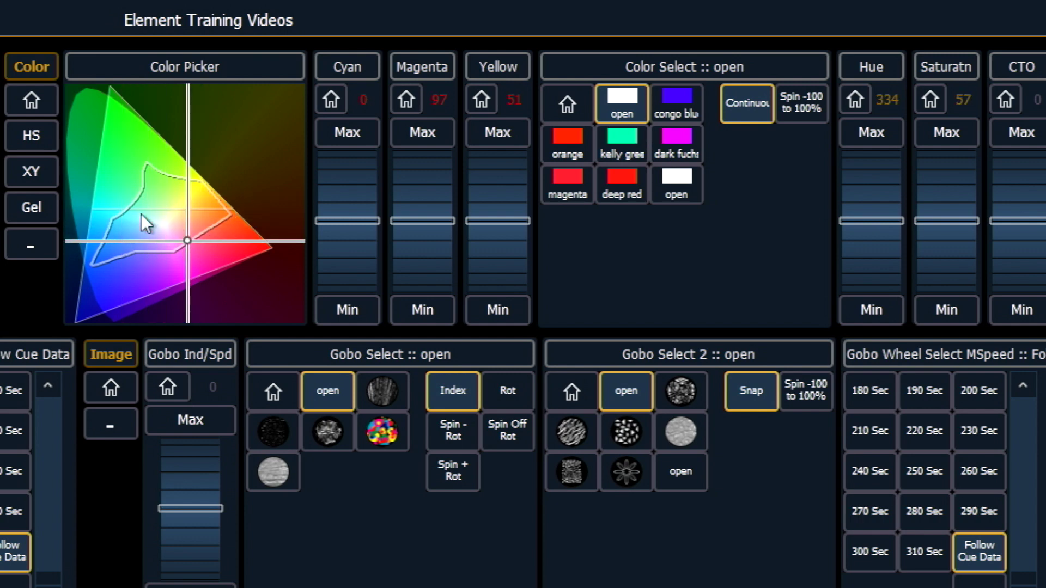
click(38, 207)
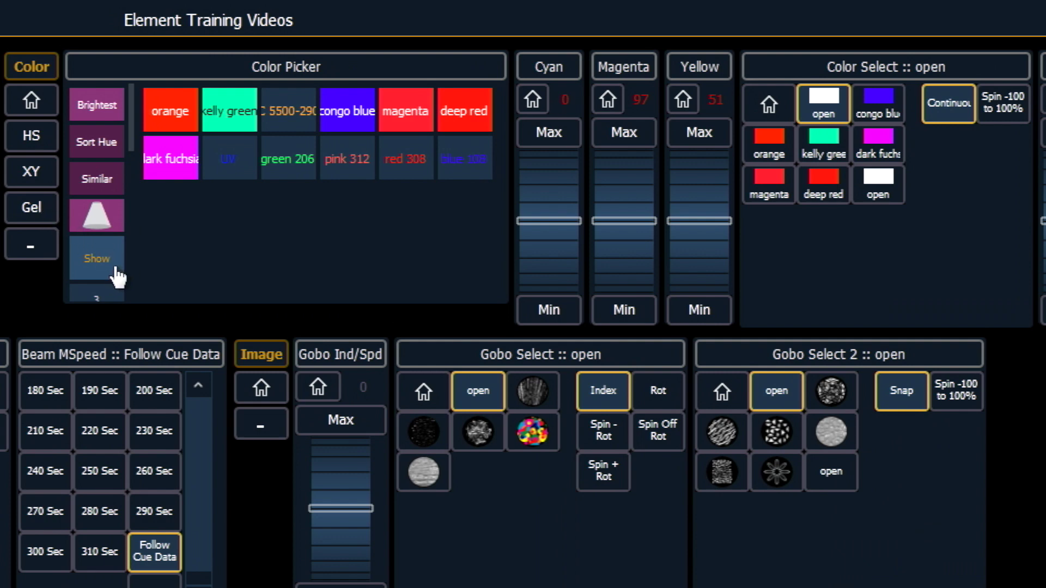
drag(112, 274, 103, 245)
scroll(103, 238, down, 5)
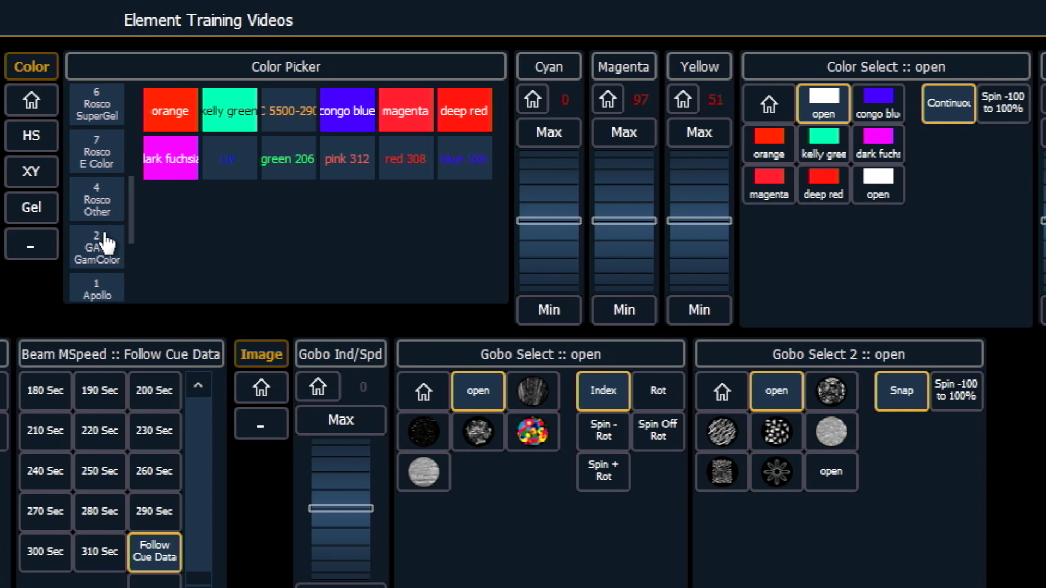
scroll(102, 223, up, 4)
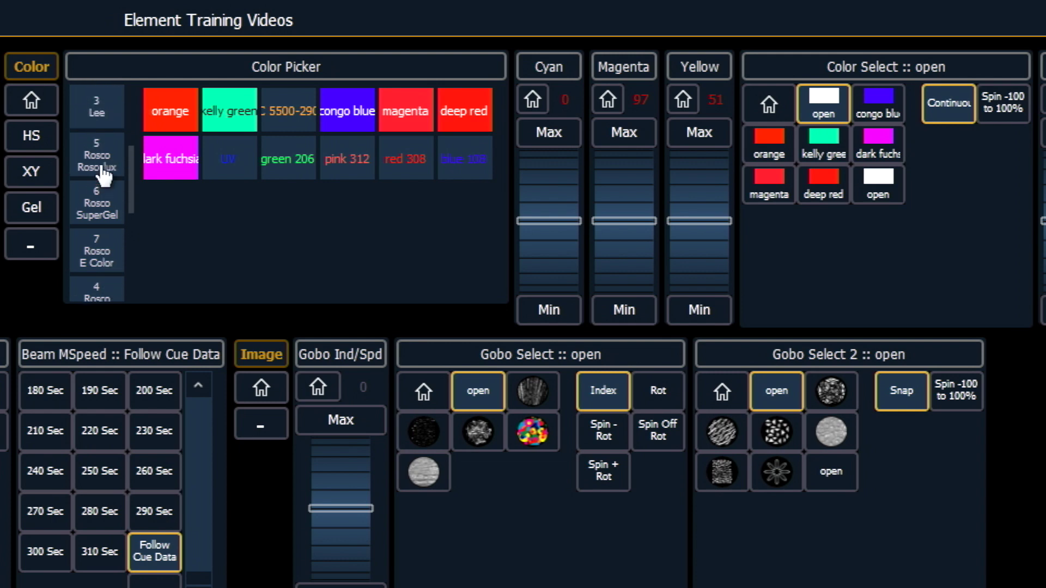
click(98, 163)
scroll(403, 158, down, 2)
scroll(403, 160, down, 10)
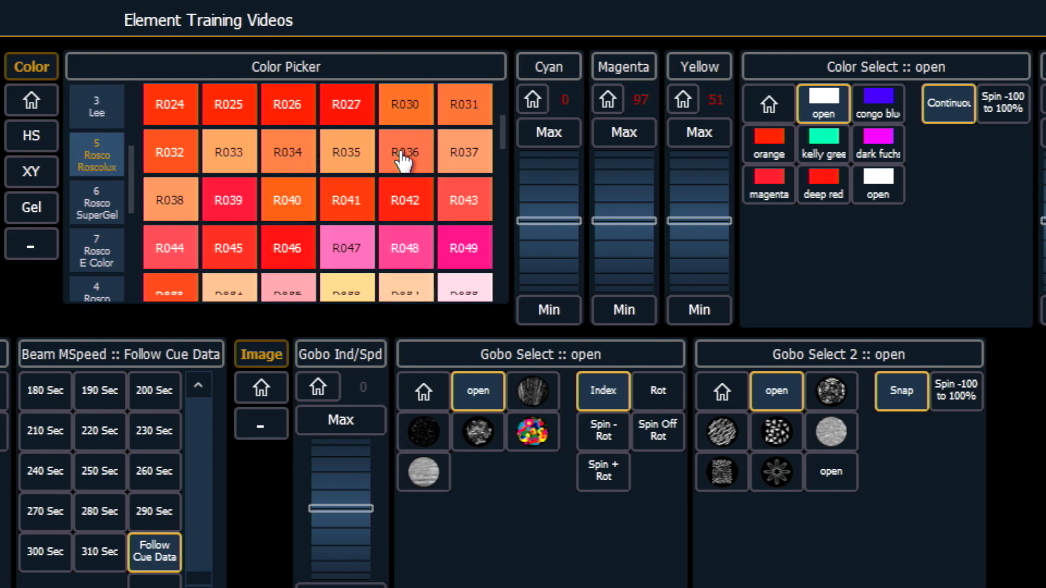
click(283, 200)
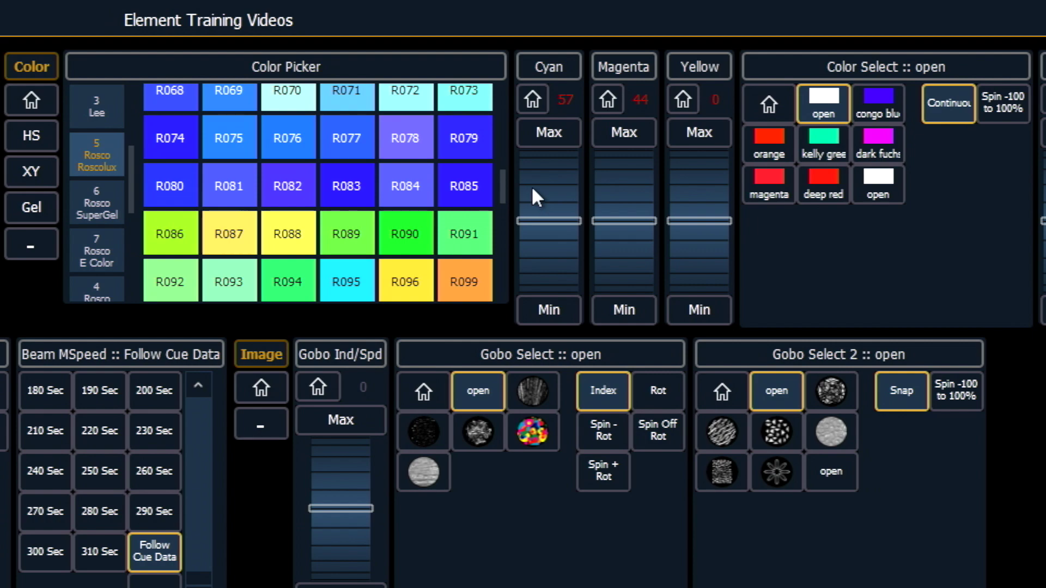
drag(554, 216, 544, 240)
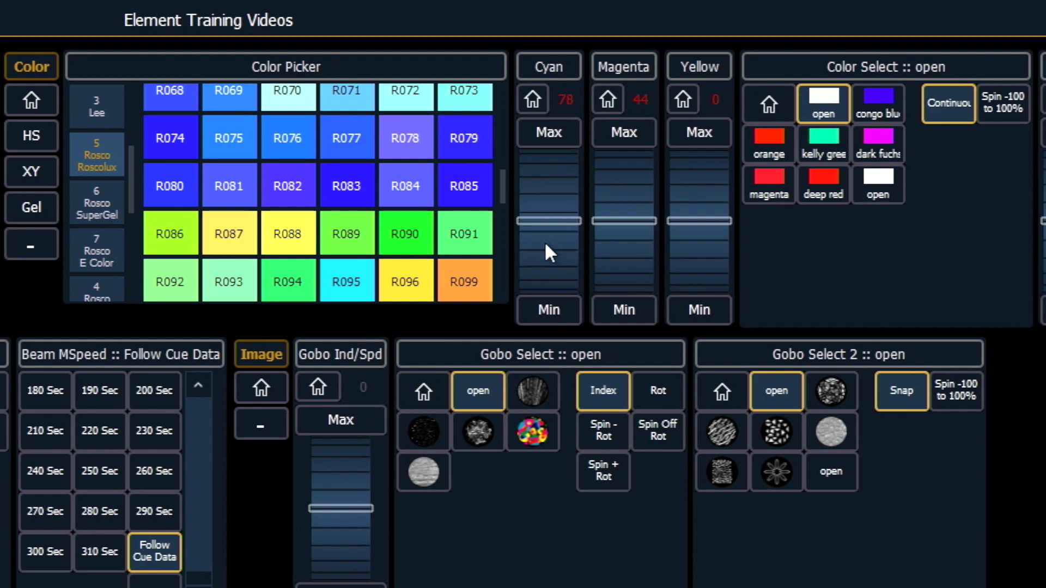
drag(630, 232, 700, 250)
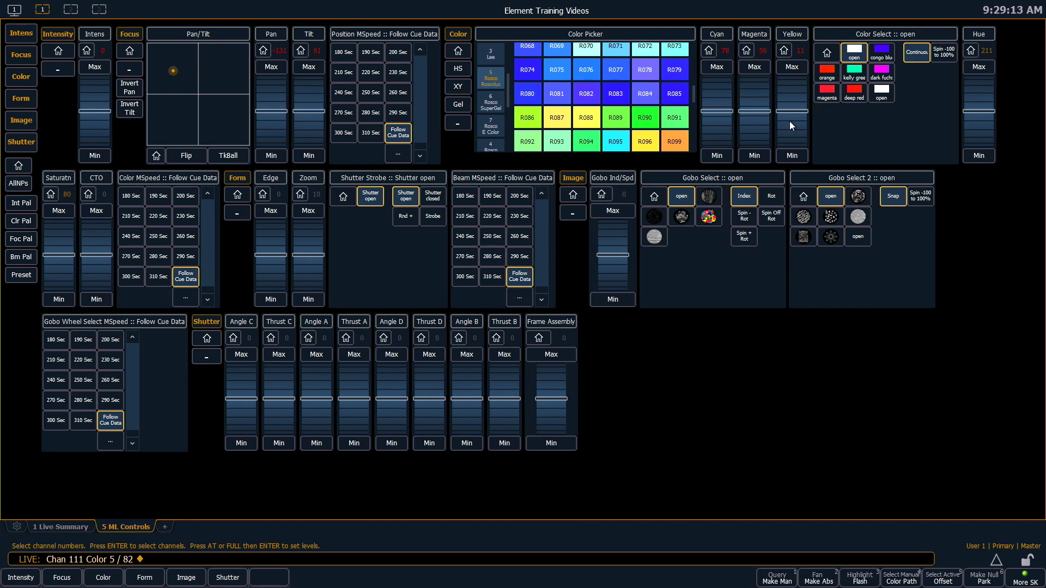
Enter magenta 50 for channel 111, shifting its hue to 207
click(757, 33)
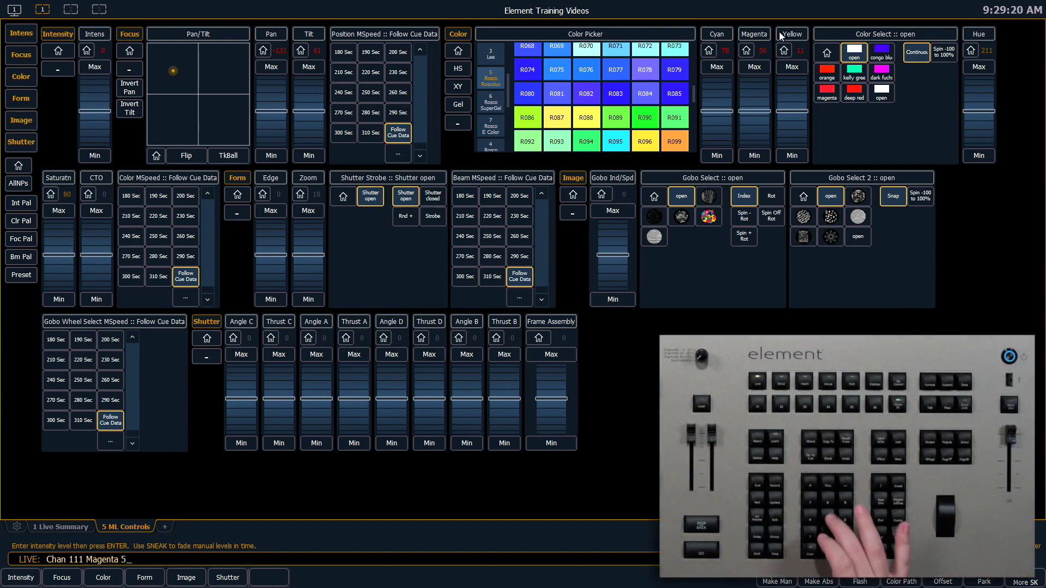
text(50)
key(Return)
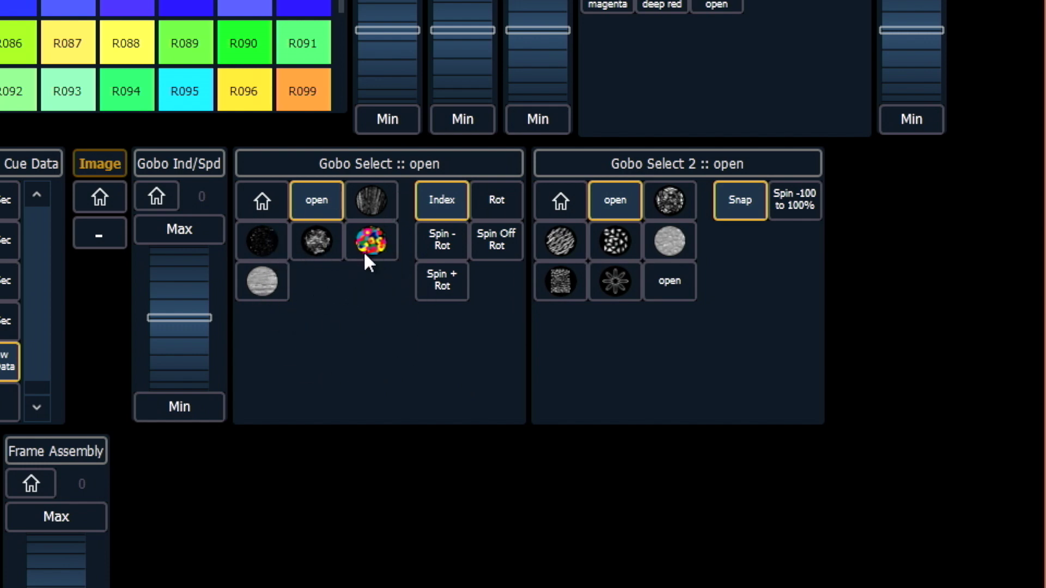
Choose the multicoloured color gobo 1 in Gobo Select for channel 111
click(372, 239)
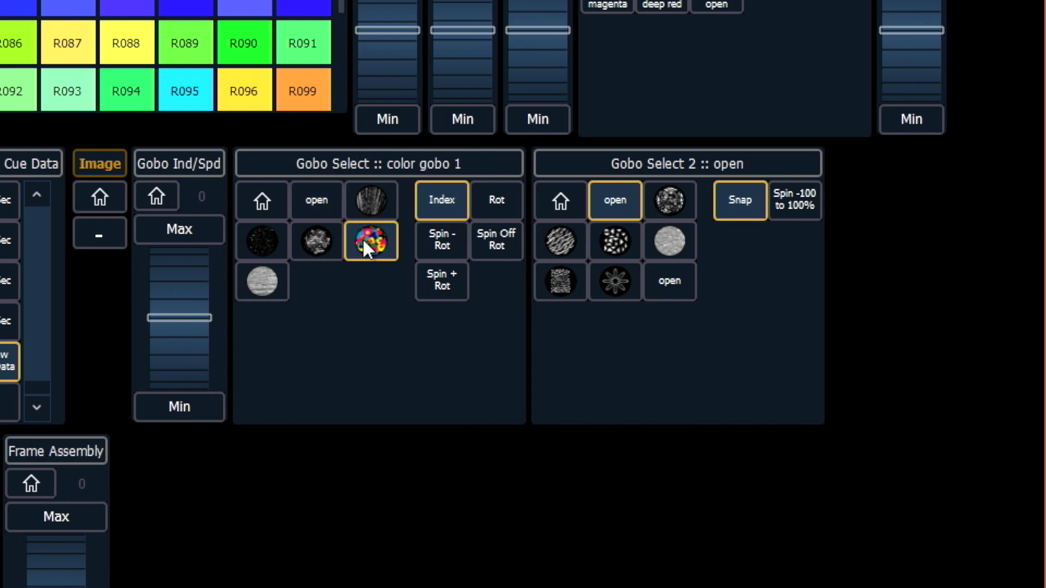